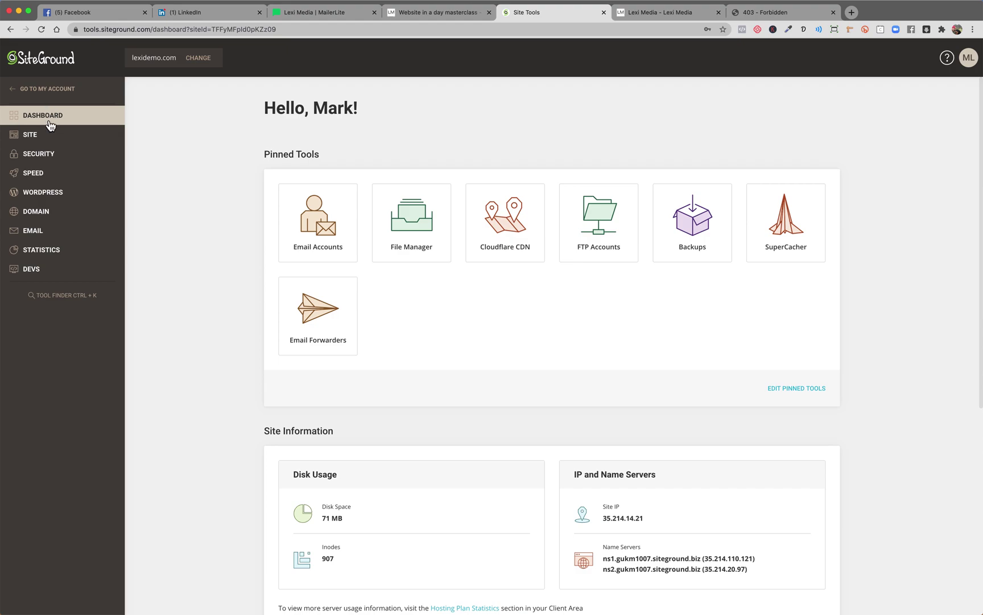
Start a new plain WordPress installation, without WooCommerce, for the lexidemo.com domain
click(46, 195)
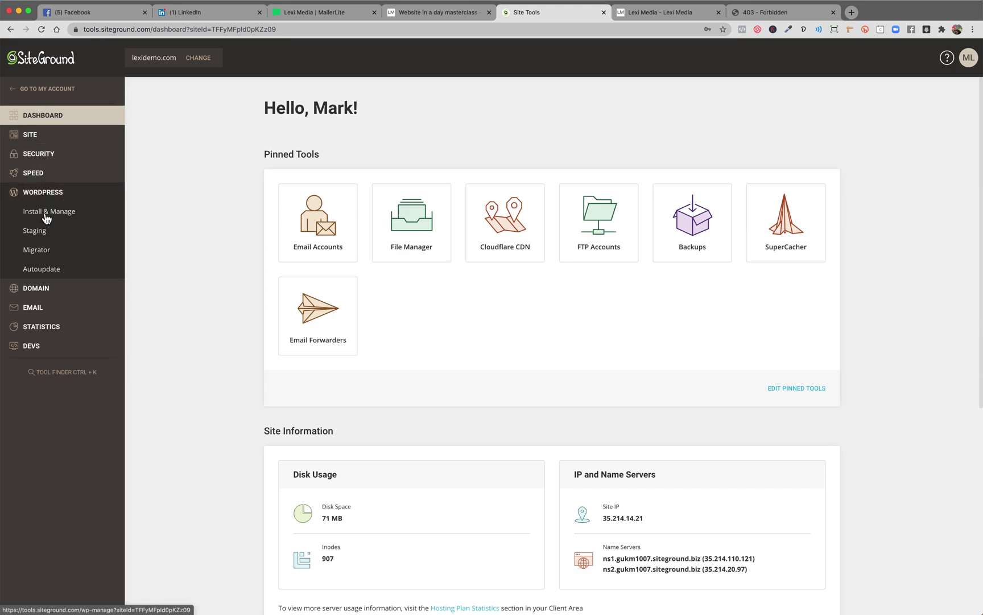
click(46, 215)
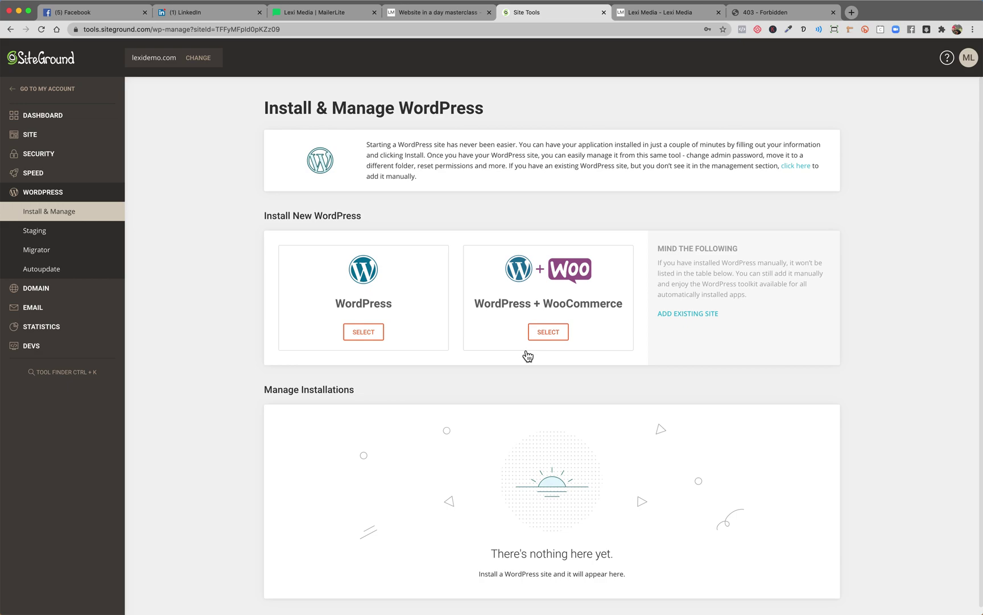
click(359, 336)
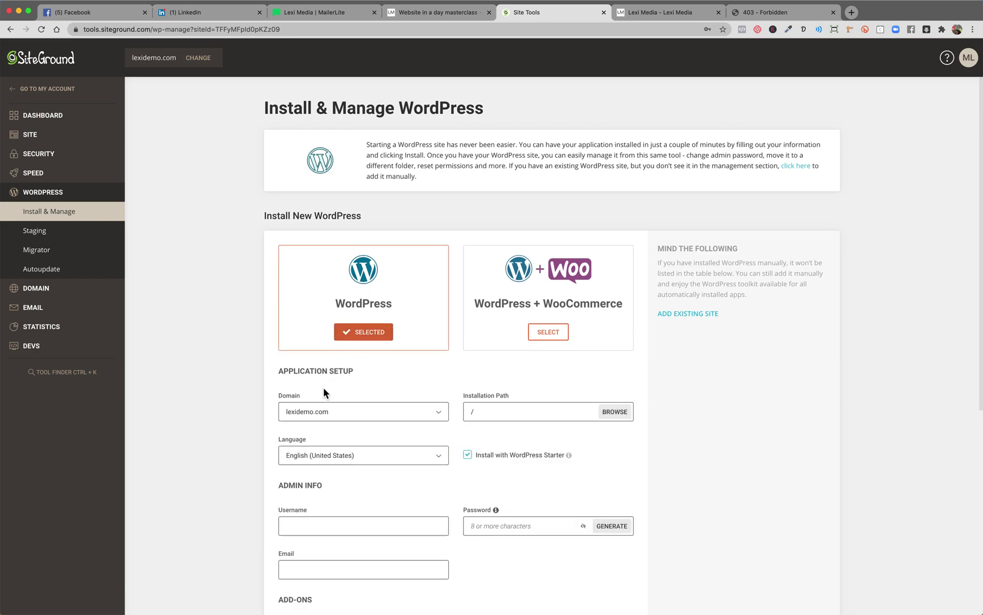
click(351, 411)
click(329, 432)
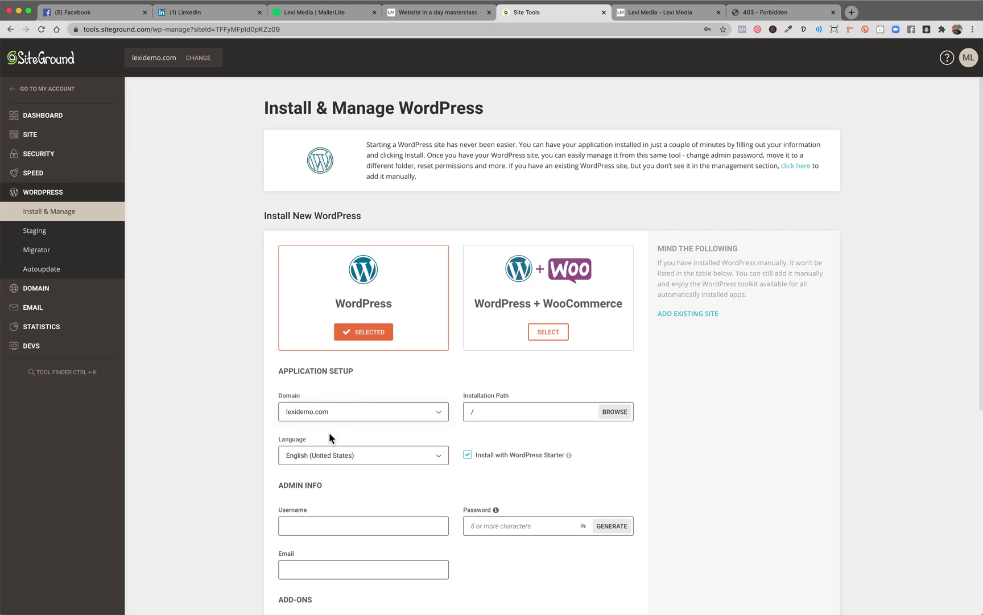
Set the WordPress installation language to English (UK) and turn off installing with WordPress Starter
scroll(262, 407, down, 5)
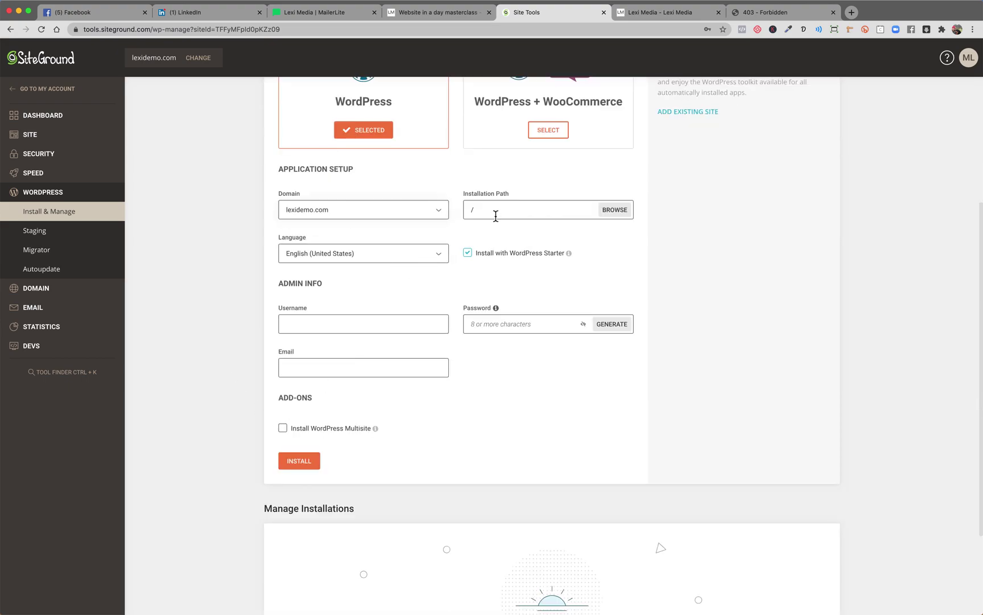
click(496, 213)
click(330, 256)
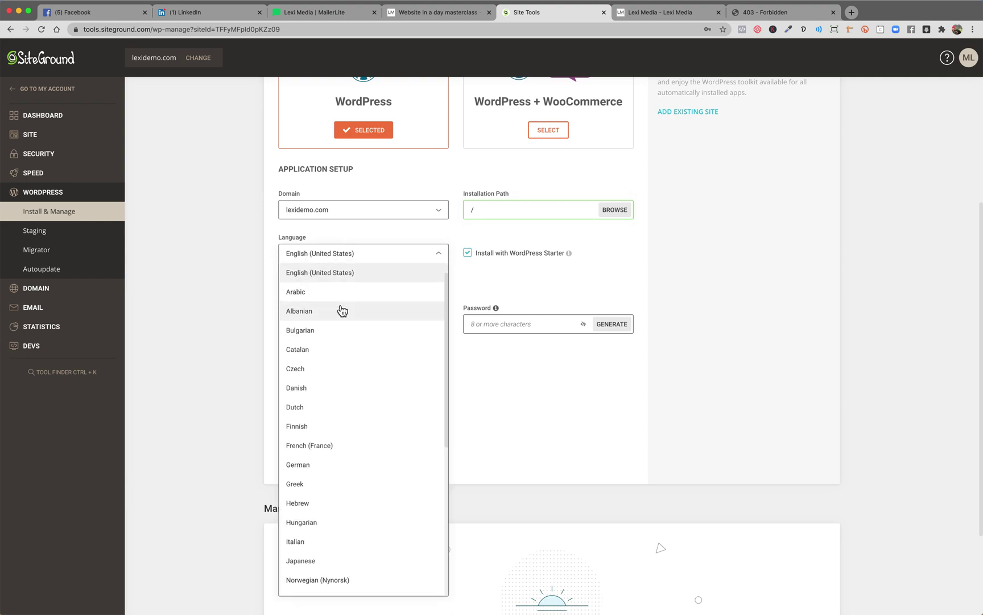
scroll(341, 311, down, 3)
scroll(340, 310, up, 4)
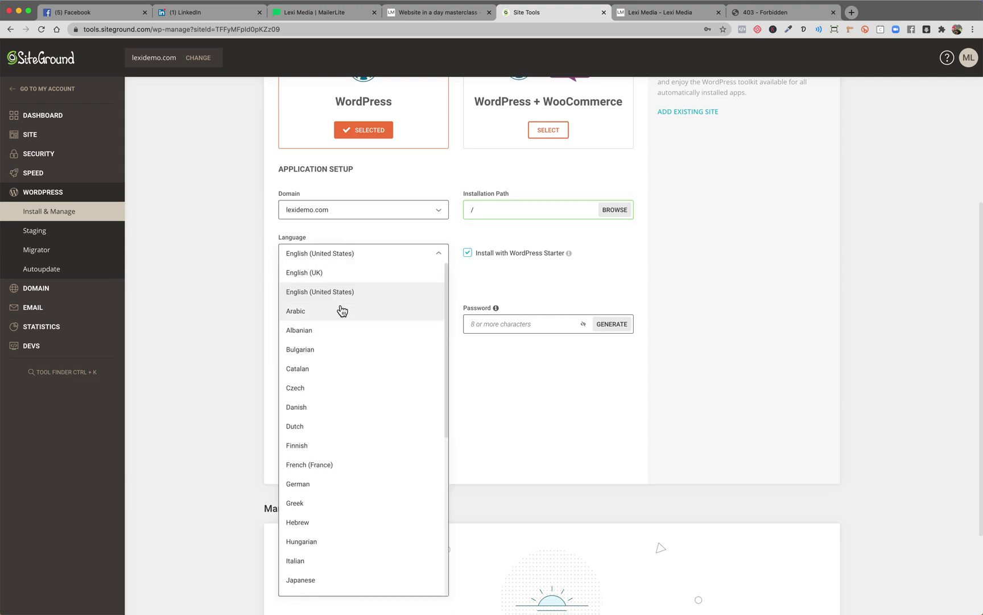
click(311, 275)
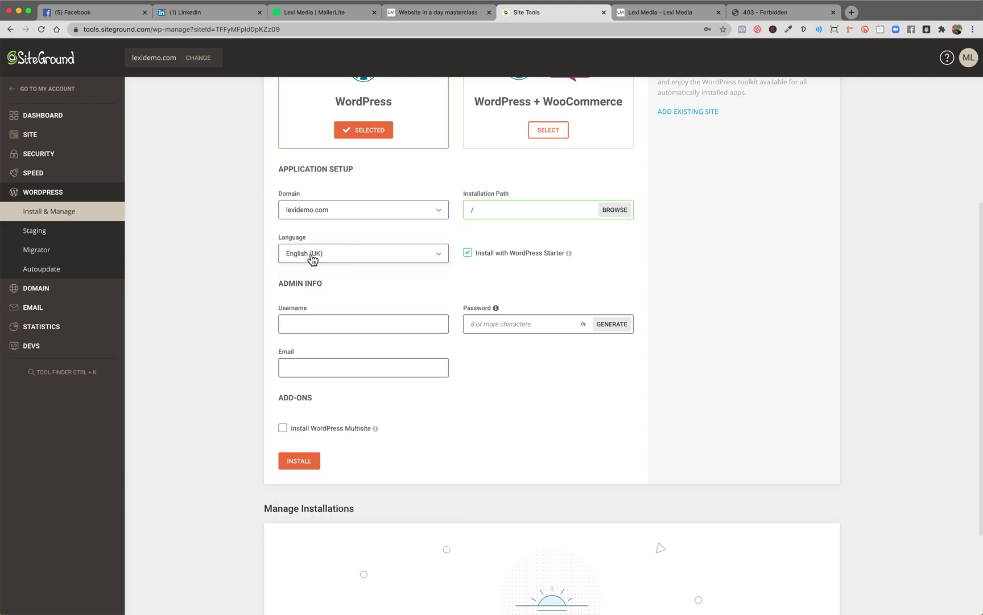
click(469, 253)
Fill in the admin username and the admin email with the saved e-mail address
click(306, 327)
click(333, 298)
click(307, 324)
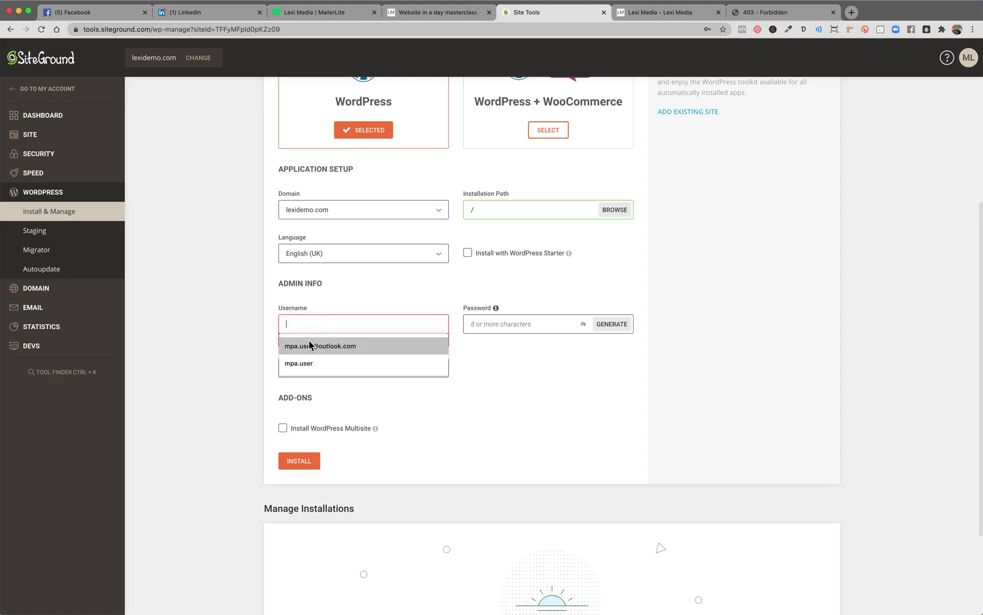
click(309, 340)
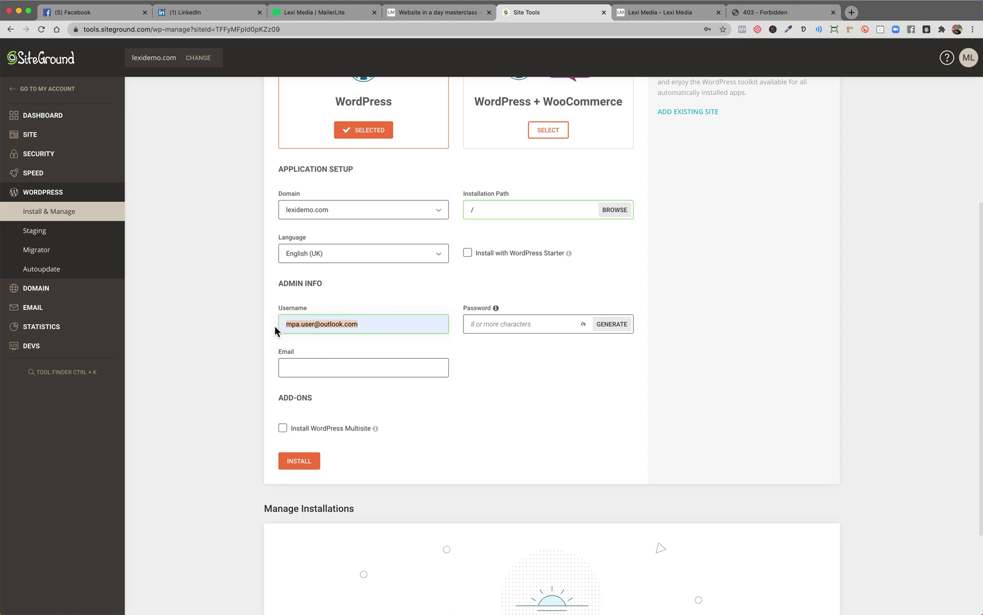
click(302, 370)
click(327, 389)
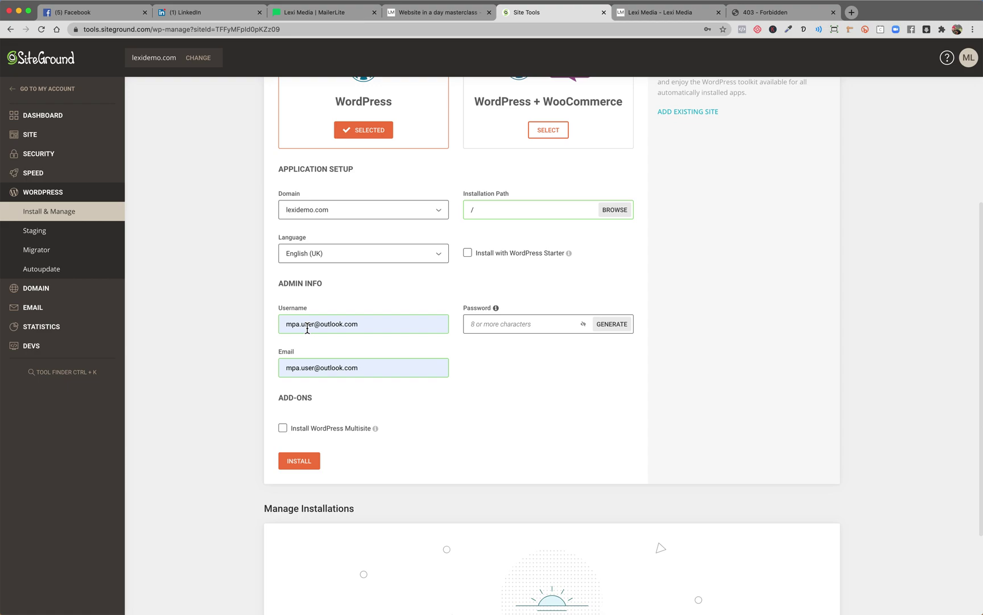
Enter the admin password and install WordPress on the domain
click(481, 323)
text(m)
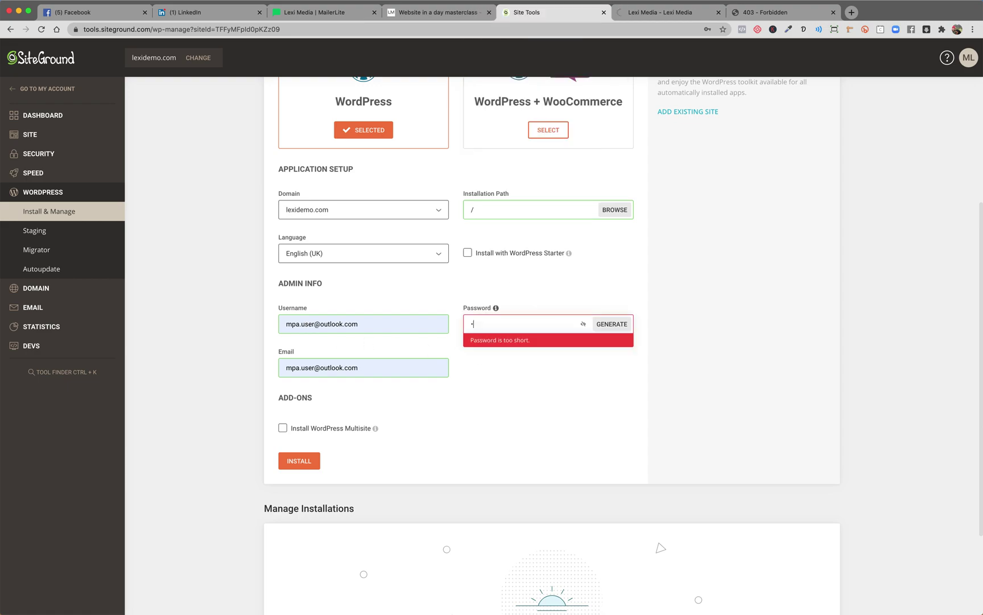
text(*******)
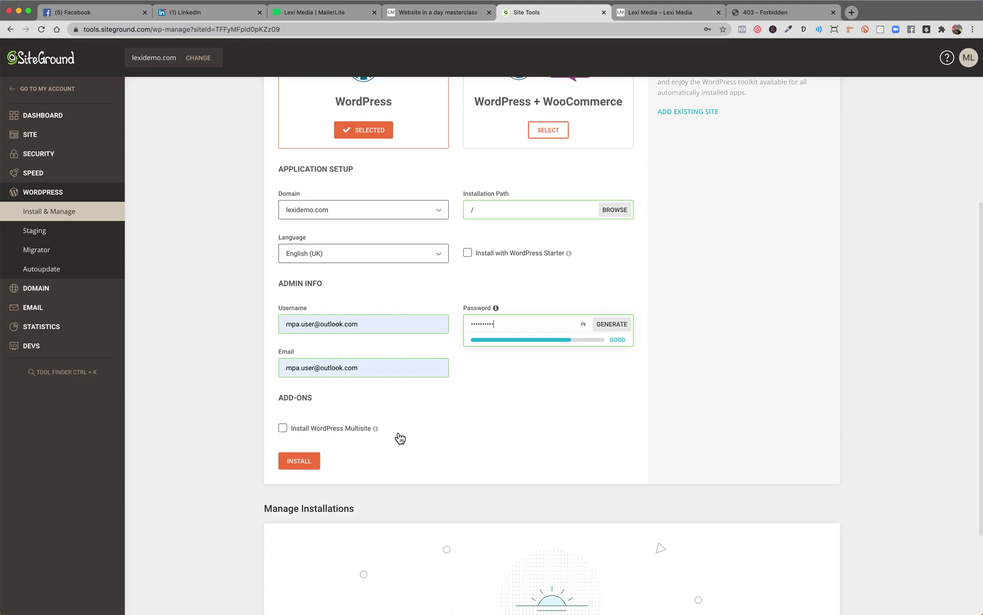
scroll(406, 448, down, 1)
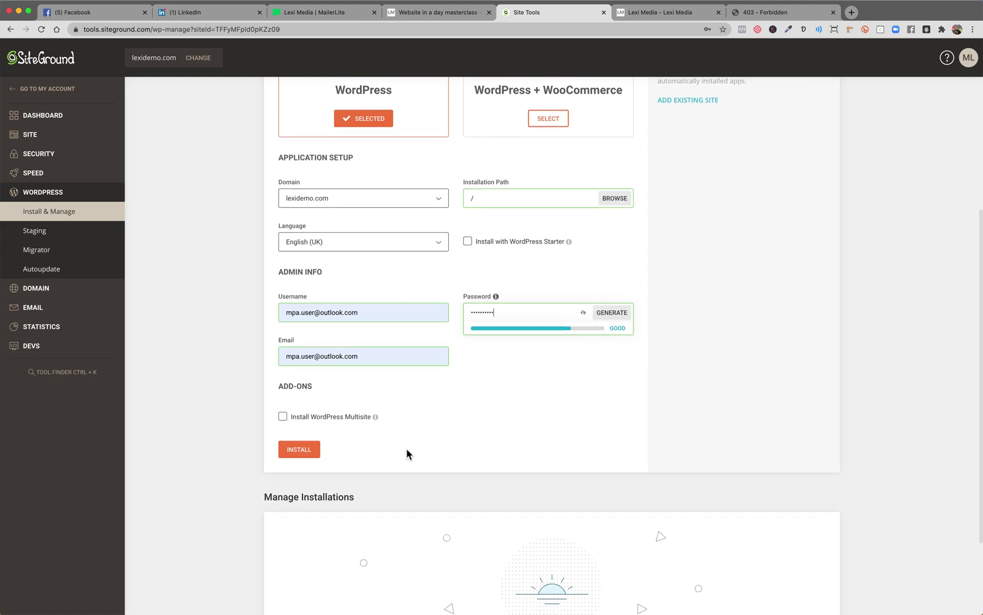
click(287, 450)
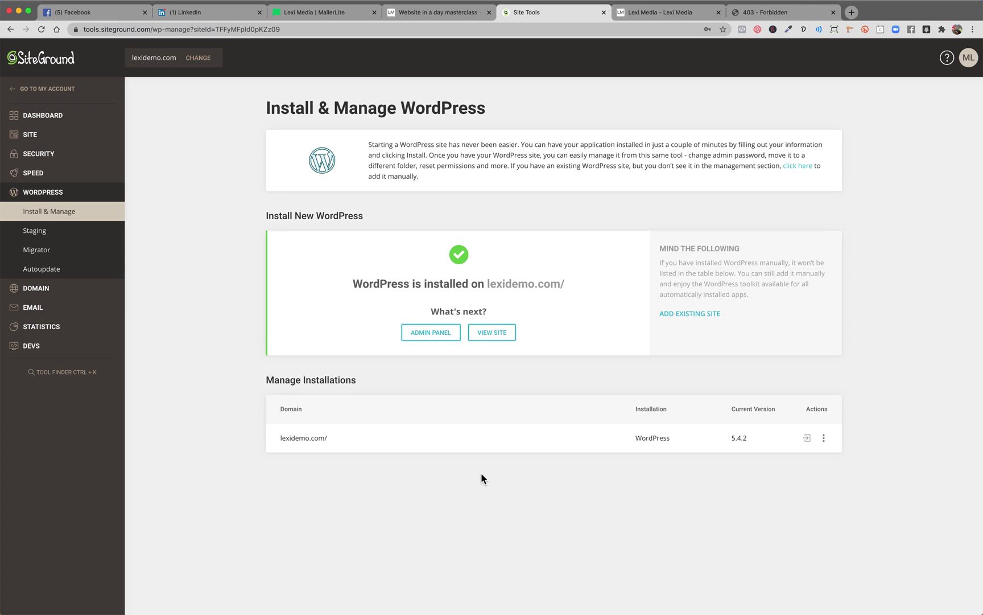
Log in to the admin panel of the lexidemo.com WordPress installation from its entry under Manage Installations
drag(268, 378, 364, 387)
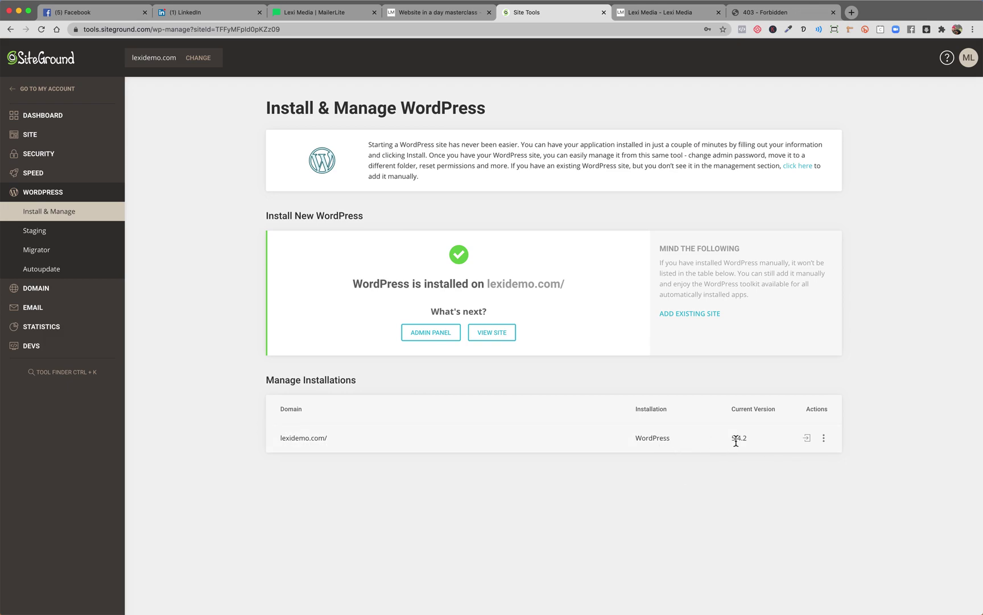
click(825, 439)
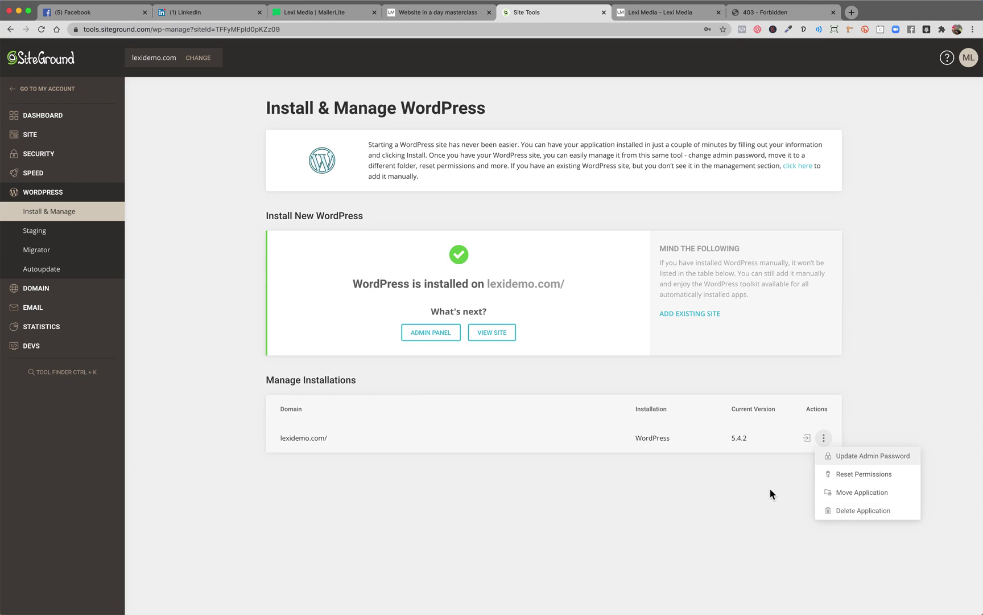
click(808, 438)
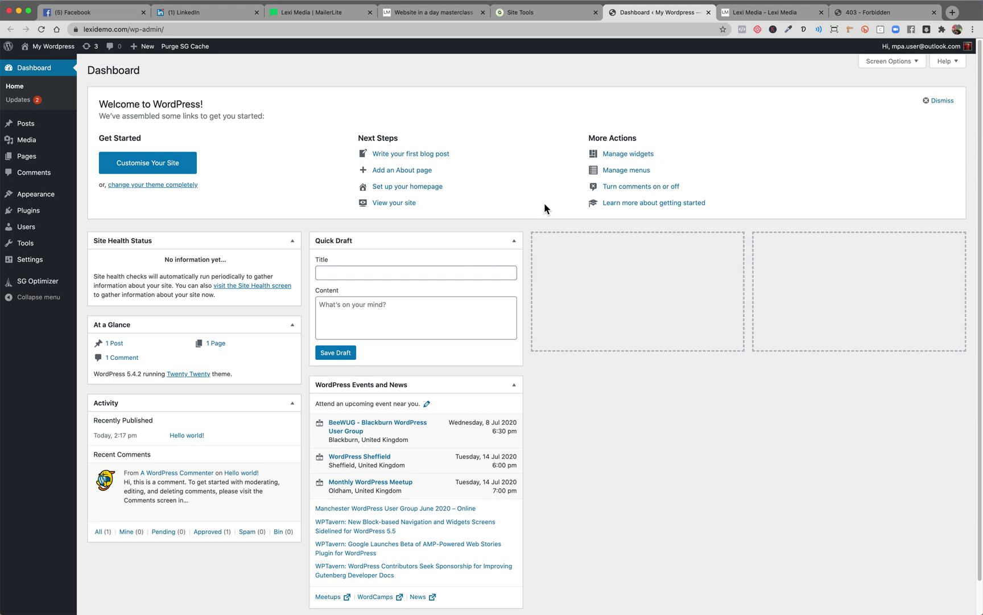
Examine the new site's WordPress dashboard and its wp-admin address, comparing it with the hosting's Site Tools page
scroll(313, 198, down, 1)
scroll(313, 197, up, 1)
click(92, 30)
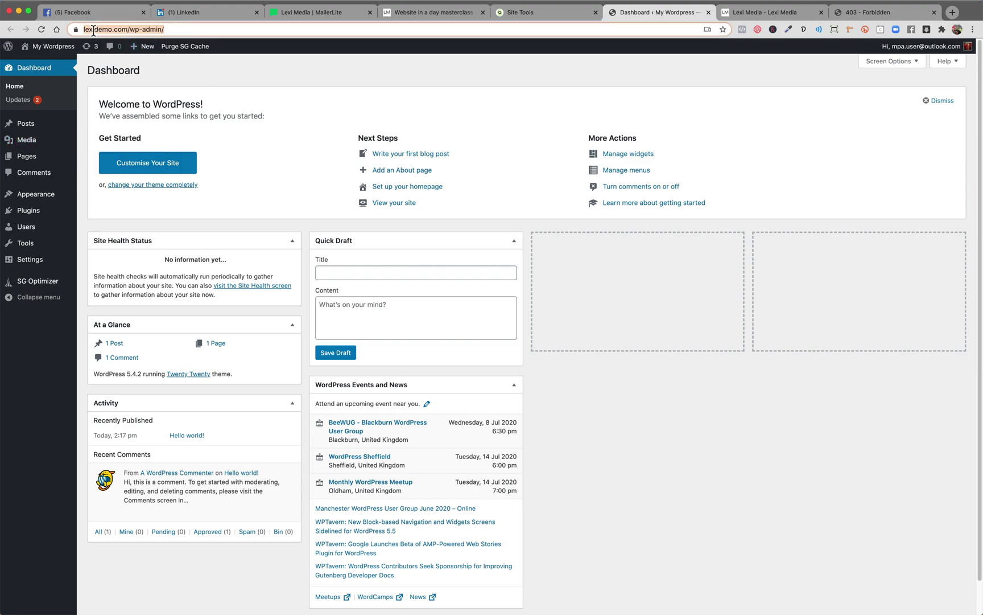
scroll(242, 293, down, 1)
scroll(243, 294, up, 1)
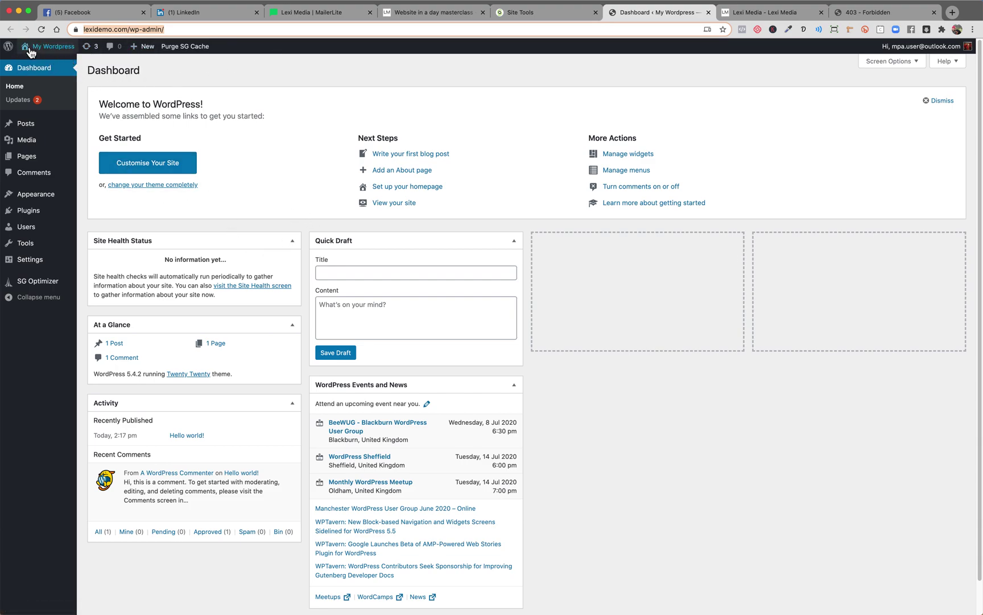
mouse_move(939, 53)
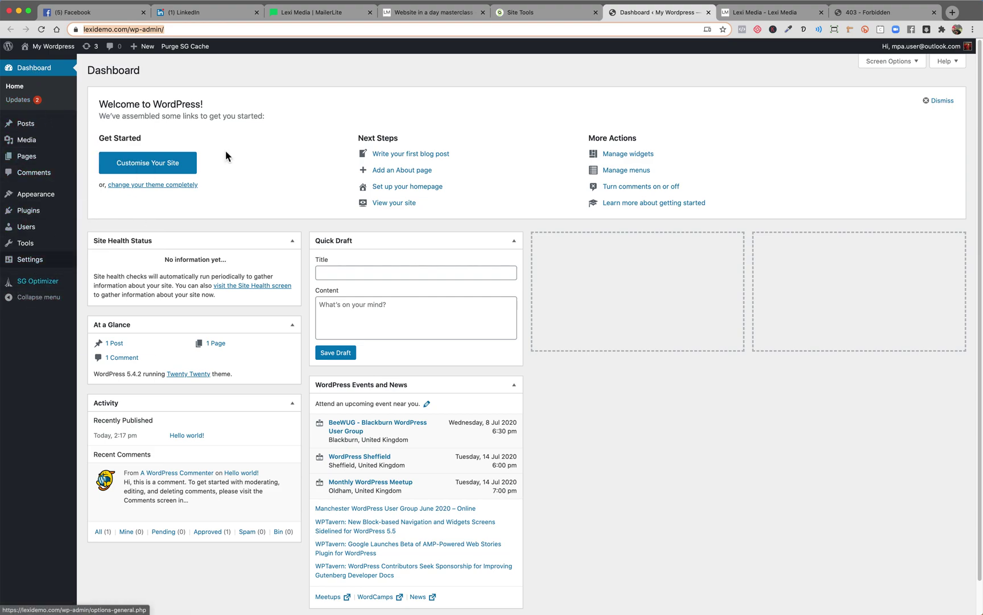
click(522, 15)
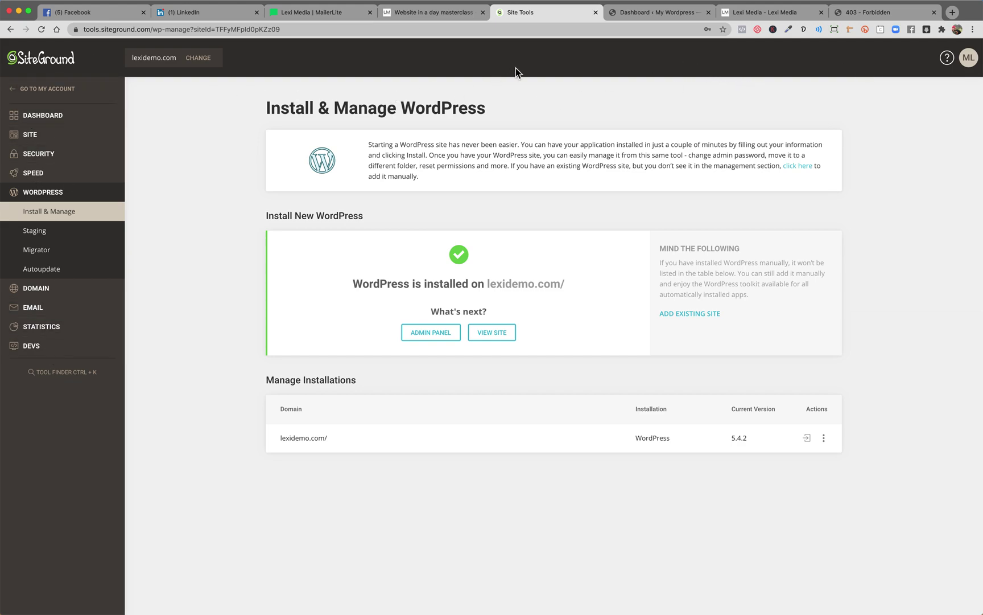
click(658, 11)
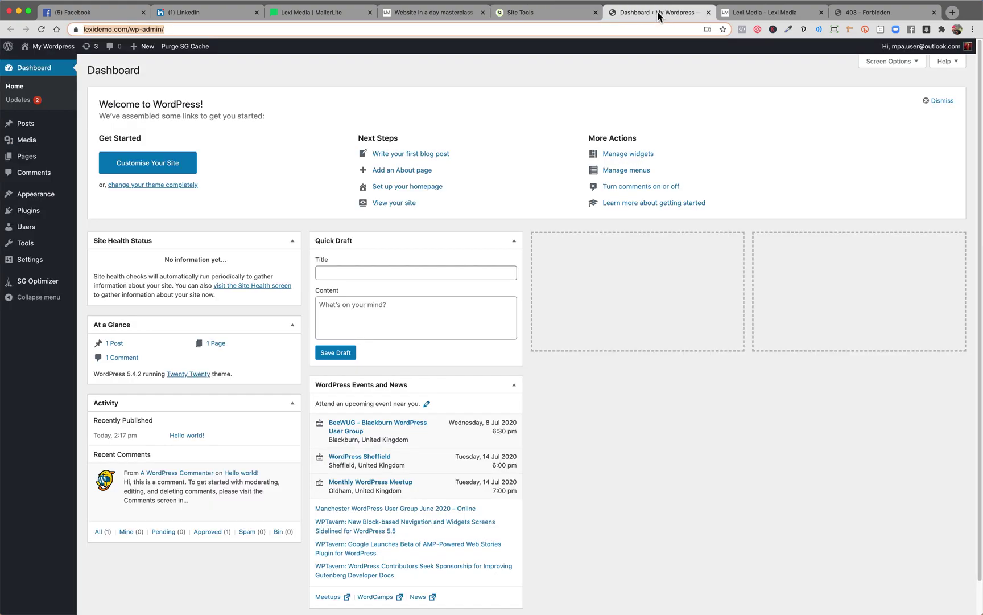
click(635, 31)
Reload the lexidemo.com homepage that was open before the installation and look over the new site's front page
click(866, 14)
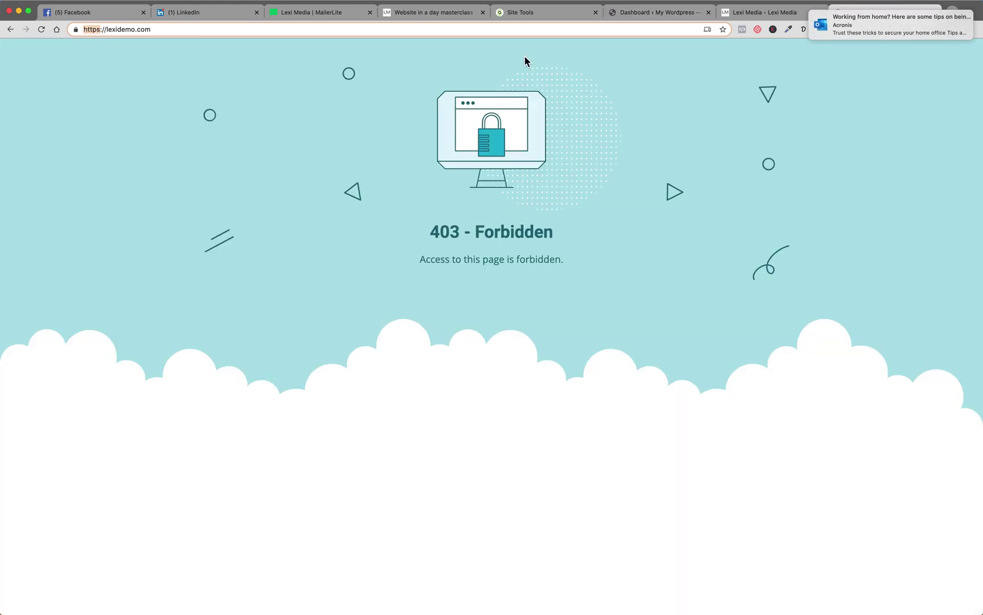
click(956, 25)
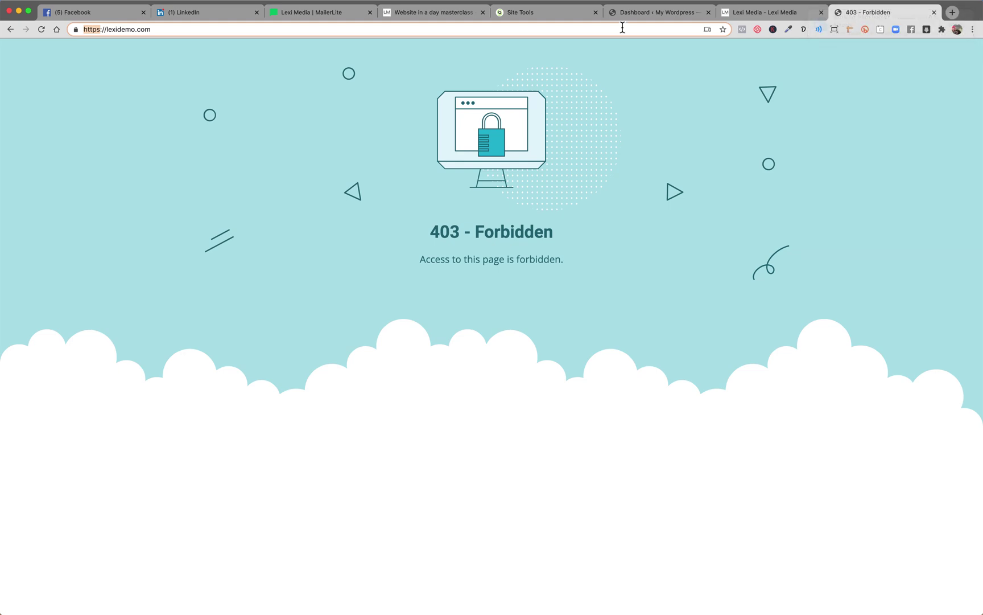
click(157, 34)
drag(160, 33, 79, 31)
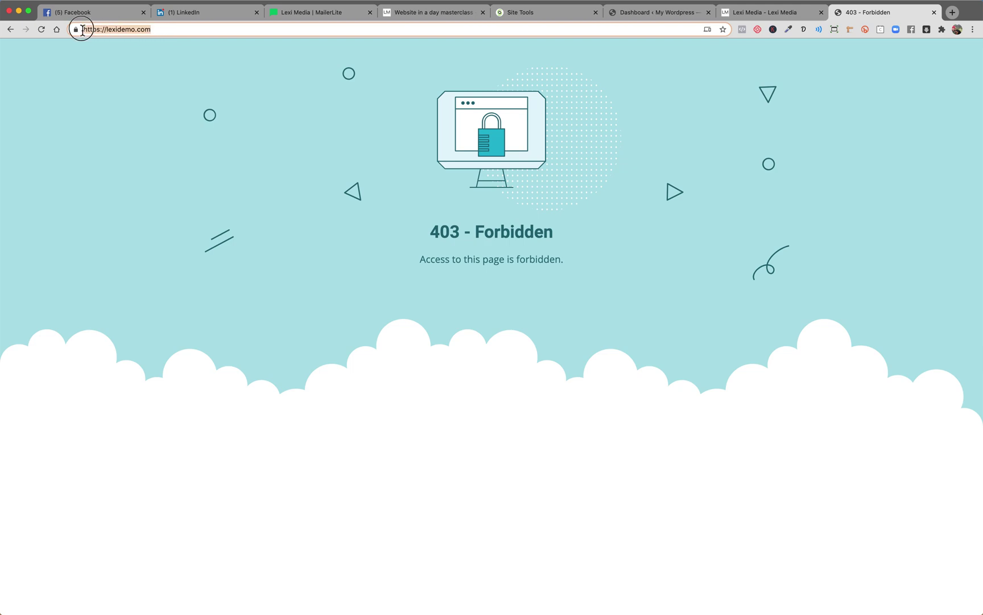
click(42, 30)
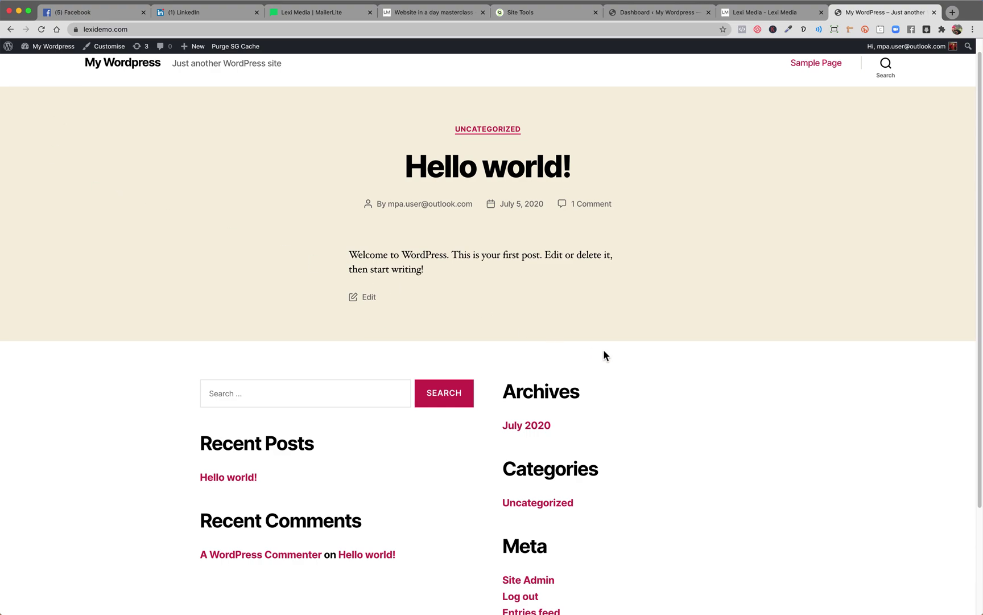
scroll(689, 419, down, 3)
scroll(688, 418, up, 3)
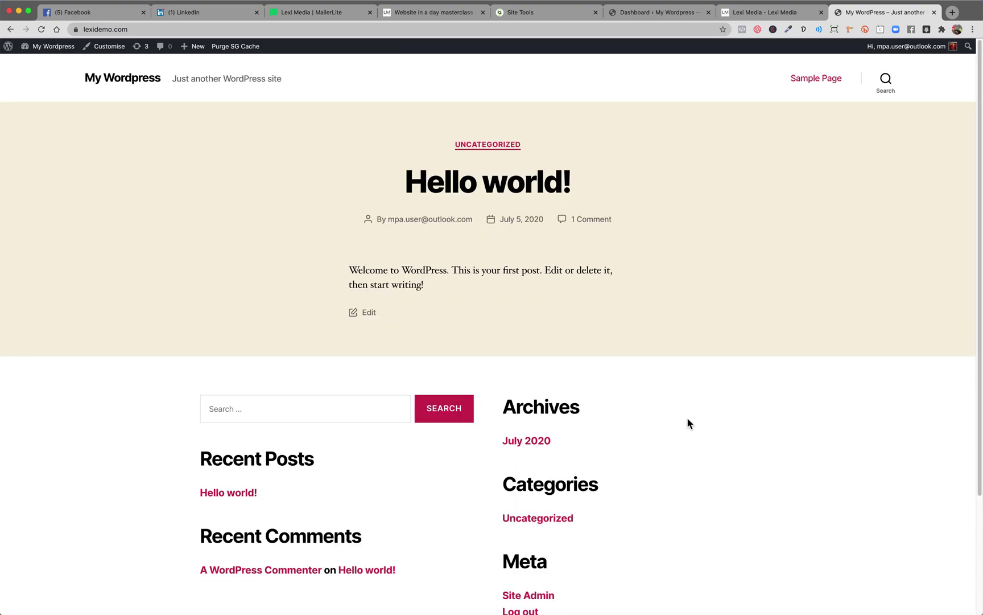